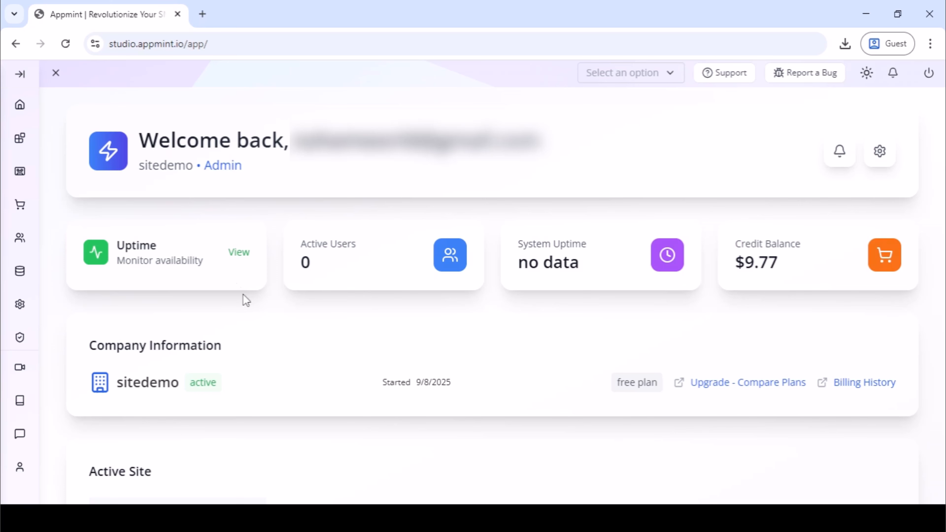
- Open the sitdev development environment's code editor from the site management page
left_click(19, 77)
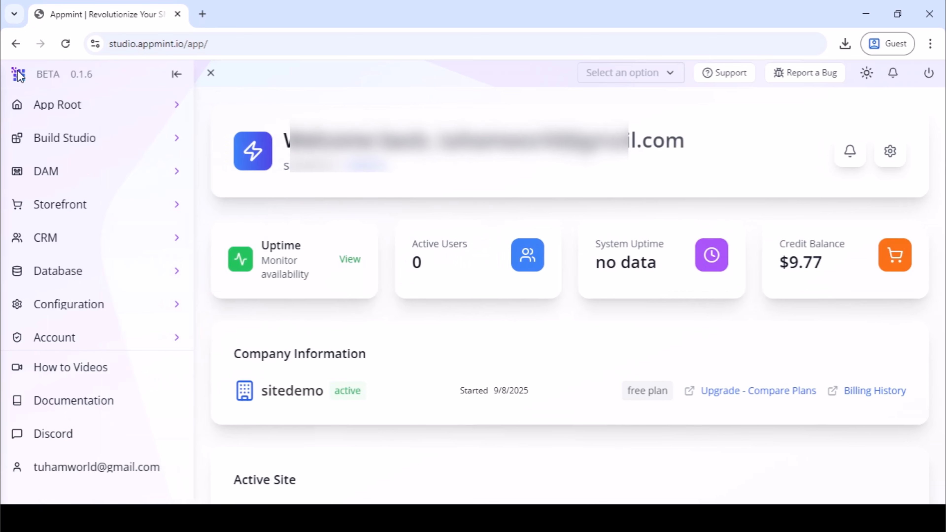
left_click(66, 107)
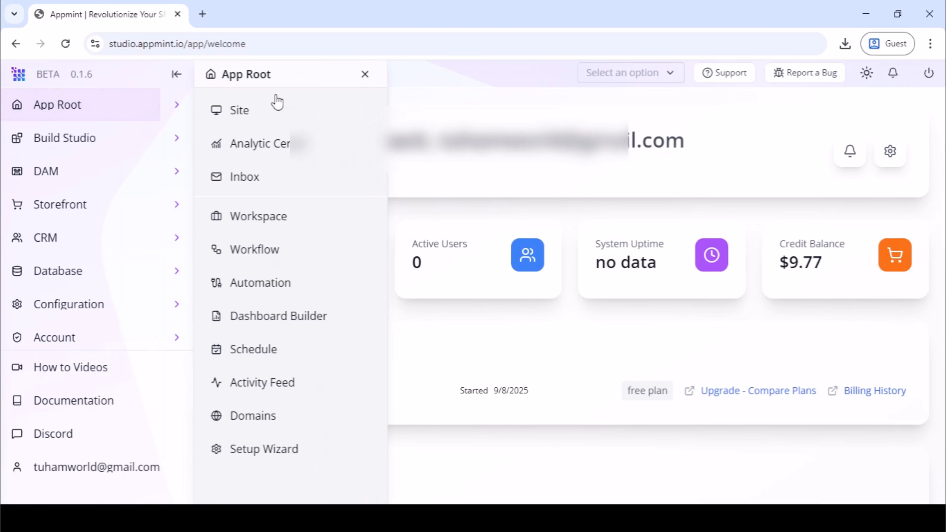
left_click(264, 117)
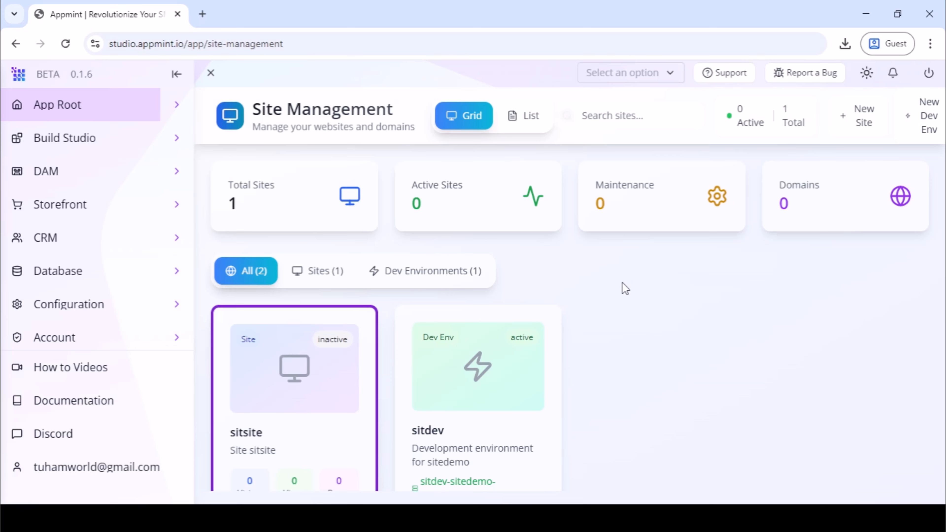
scroll(623, 282, "down", 3)
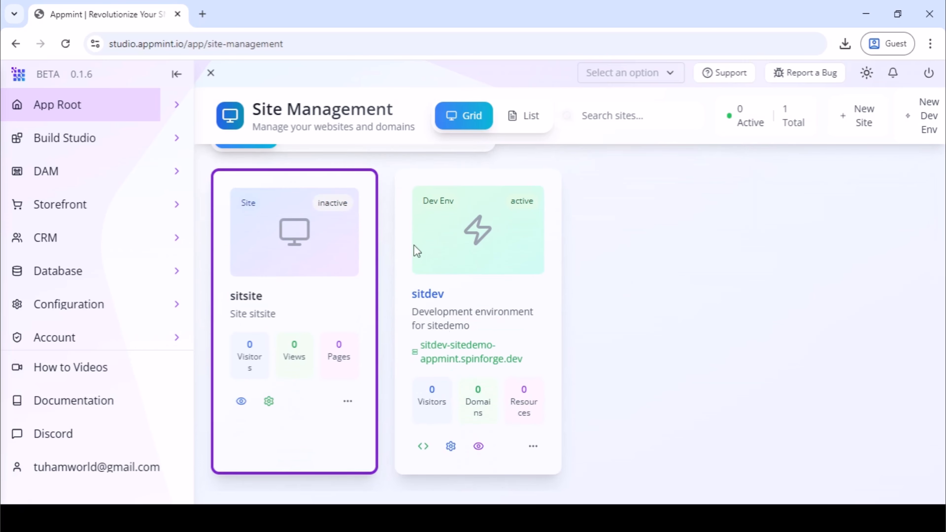
left_click(423, 446)
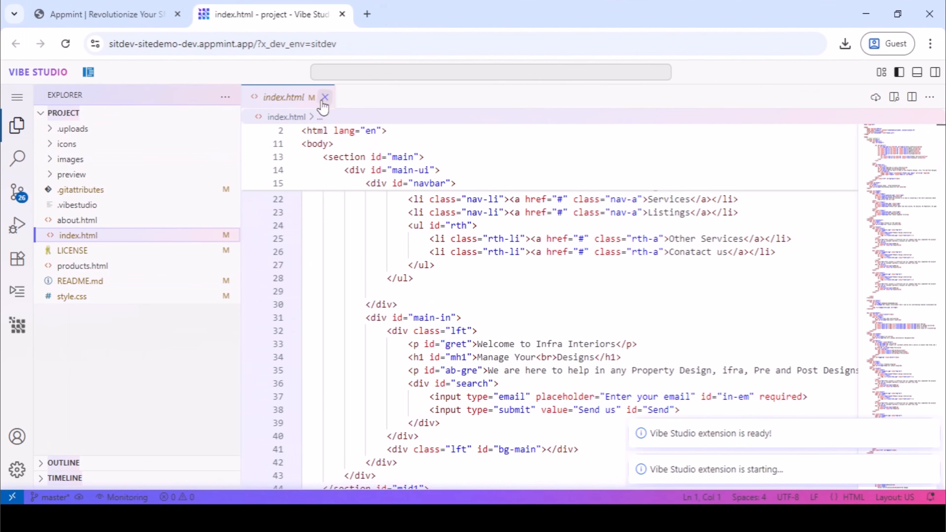
- Close the index.html file and show the Appmint Builder's development and production controls for sitdev
left_click(325, 98)
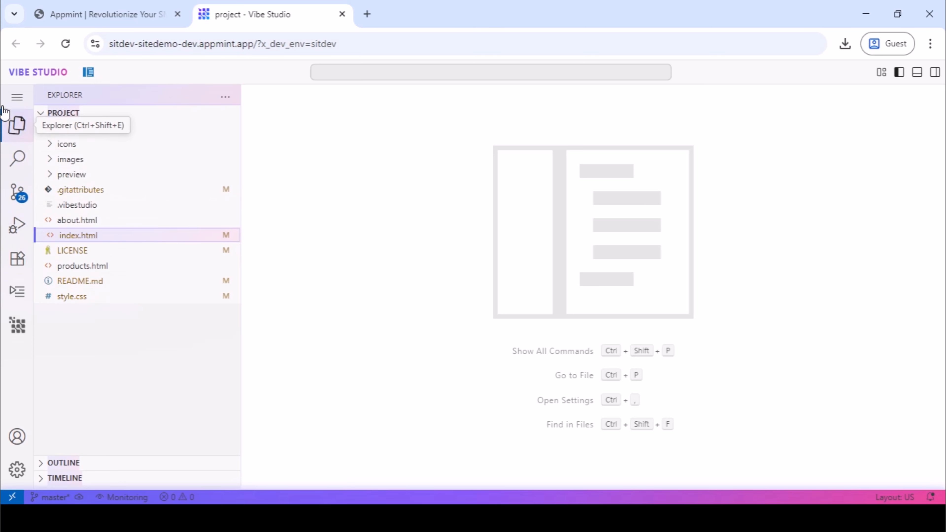
left_click(17, 300)
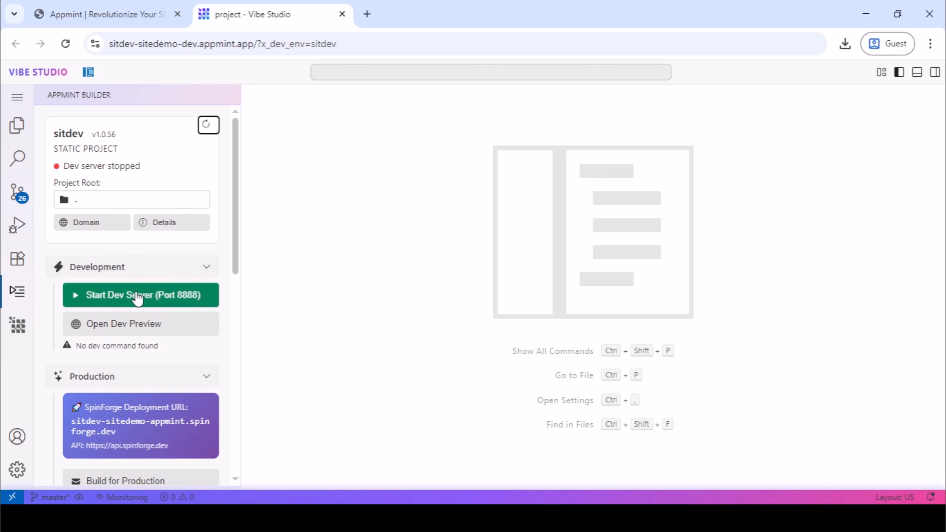
scroll(132, 303, "down", 3)
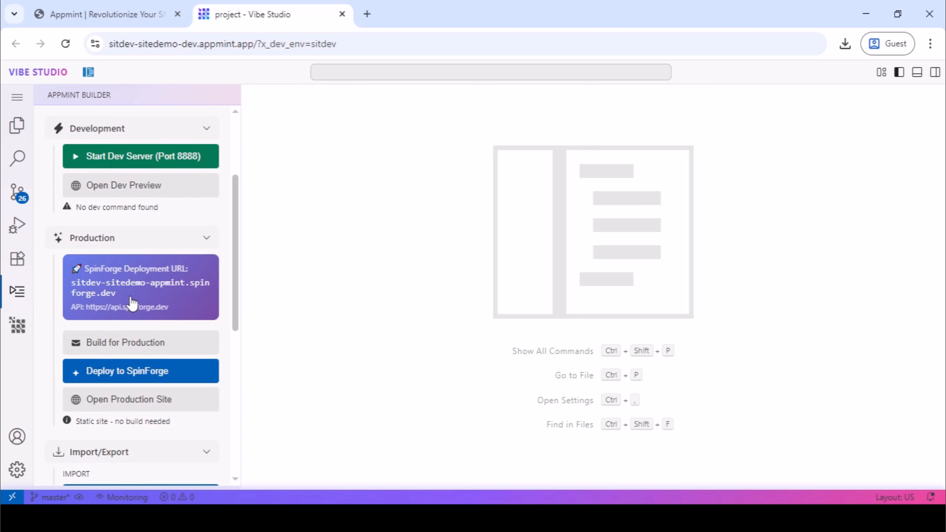
scroll(152, 253, "up", 2)
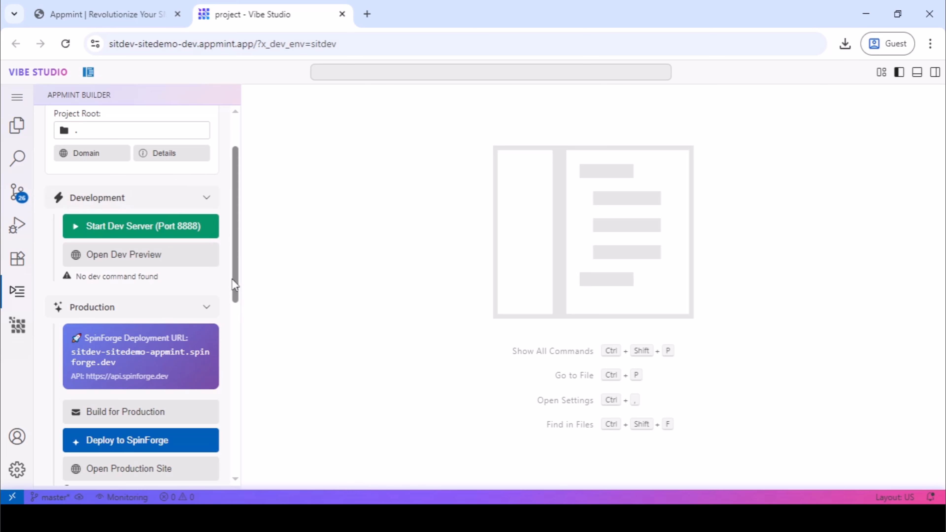
- Start the dev server on port 8888 and open the external dev preview website
left_click(117, 226)
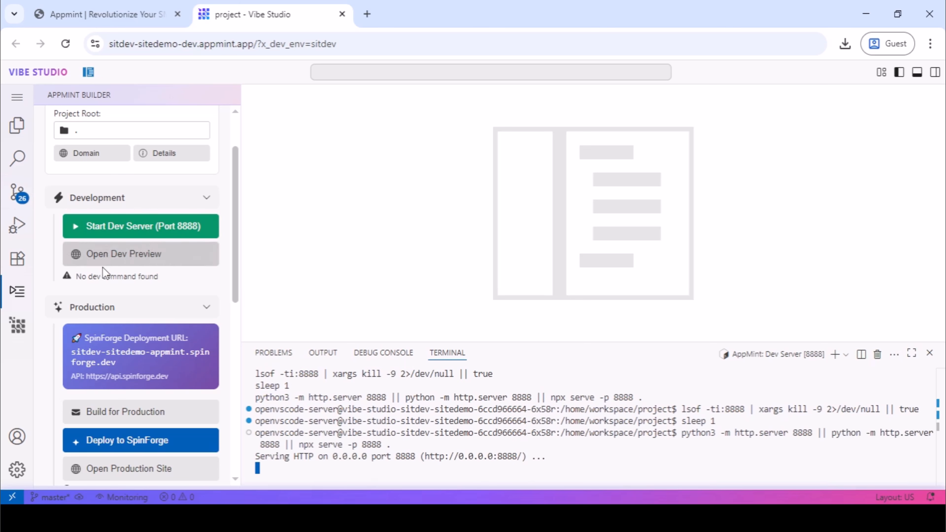
left_click(106, 259)
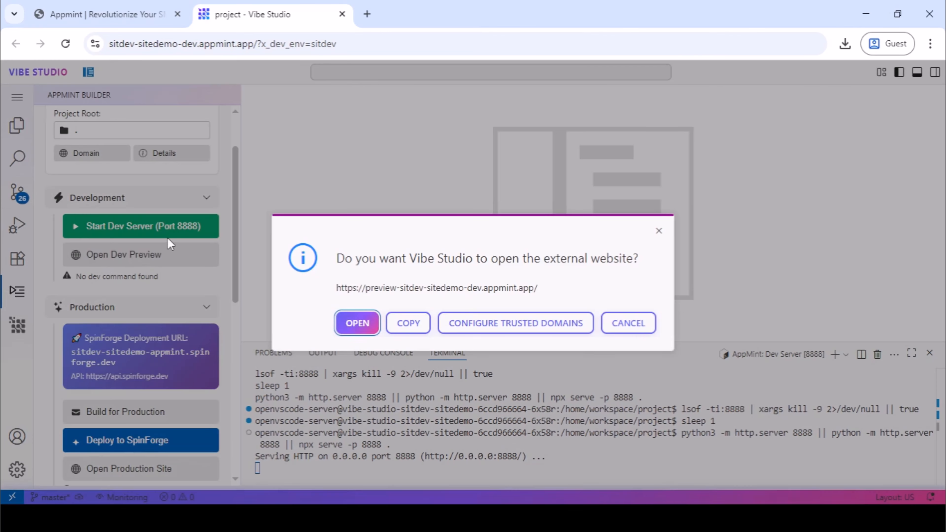
left_click(354, 324)
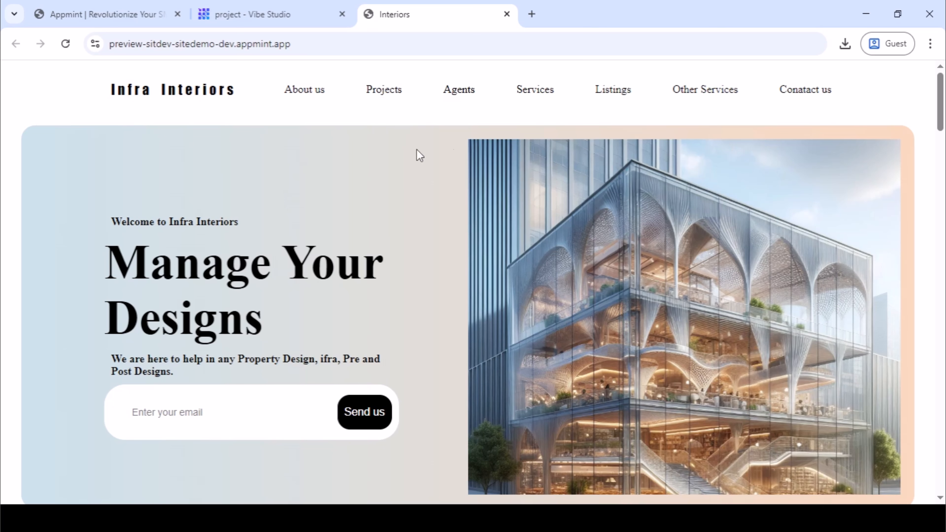
- Look through the Infra Interiors preview page, from the hero section to the blog cards and newsletter section
scroll(610, 188, "down", 4)
left_click(228, 271)
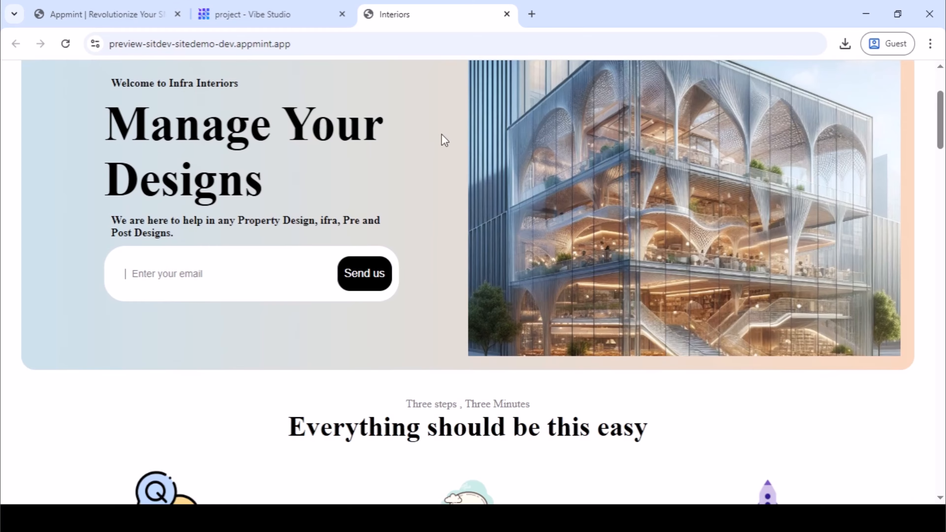
scroll(444, 140, "down", 20)
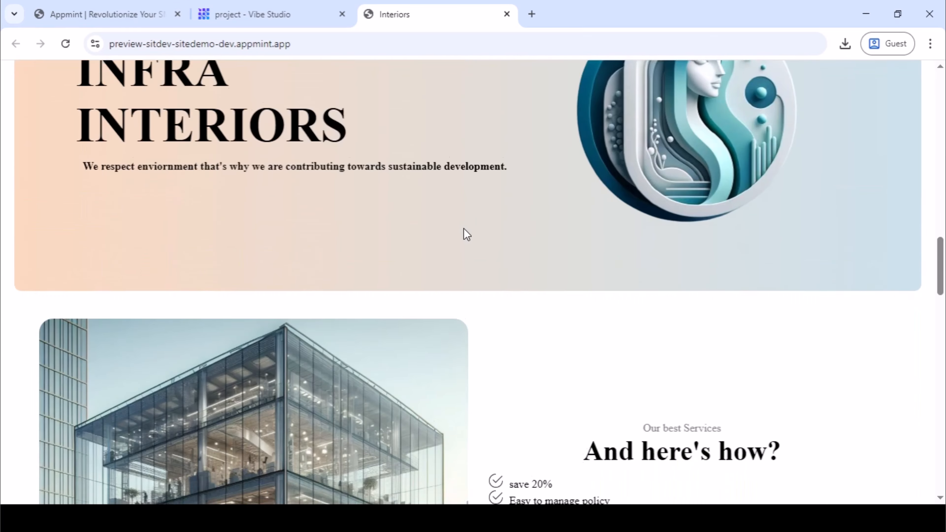
scroll(466, 234, "down", 20)
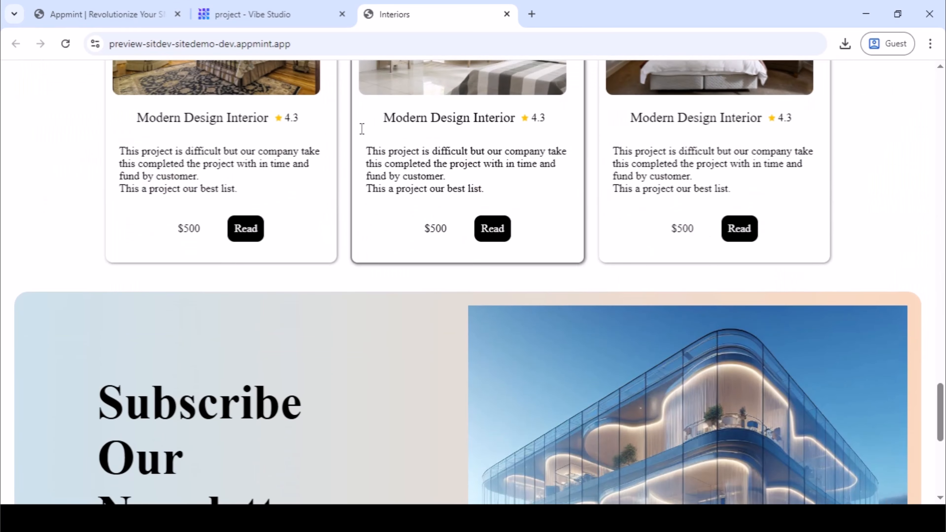
scroll(362, 129, "up", 6)
scroll(522, 227, "down", 5)
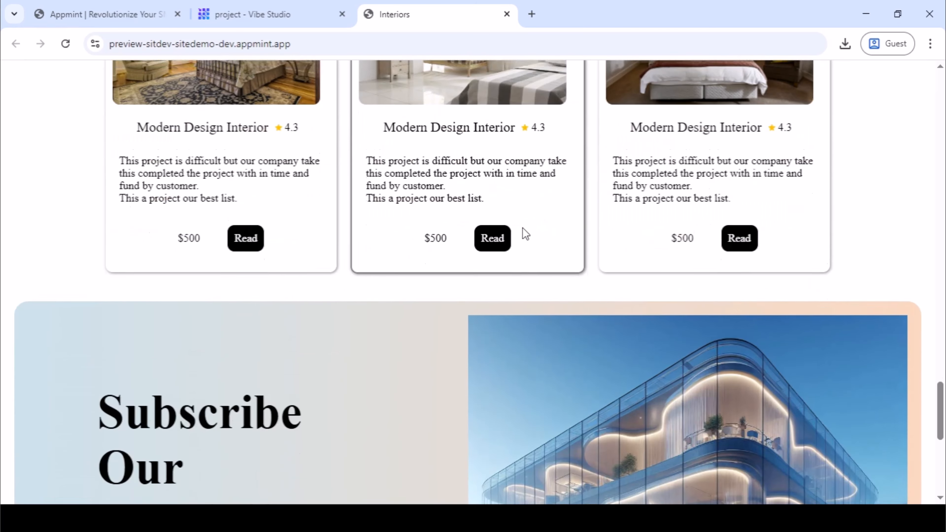
scroll(485, 208, "down", 2)
left_click(251, 14)
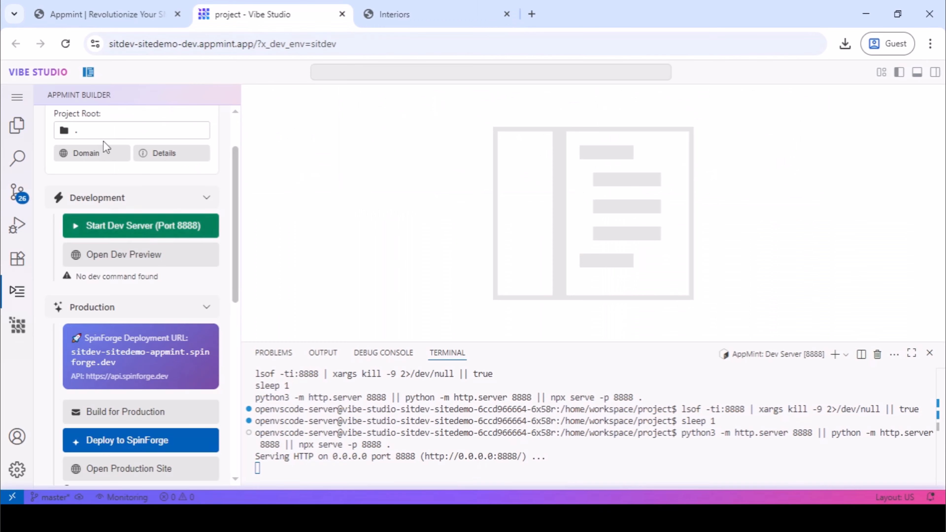
left_click(392, 19)
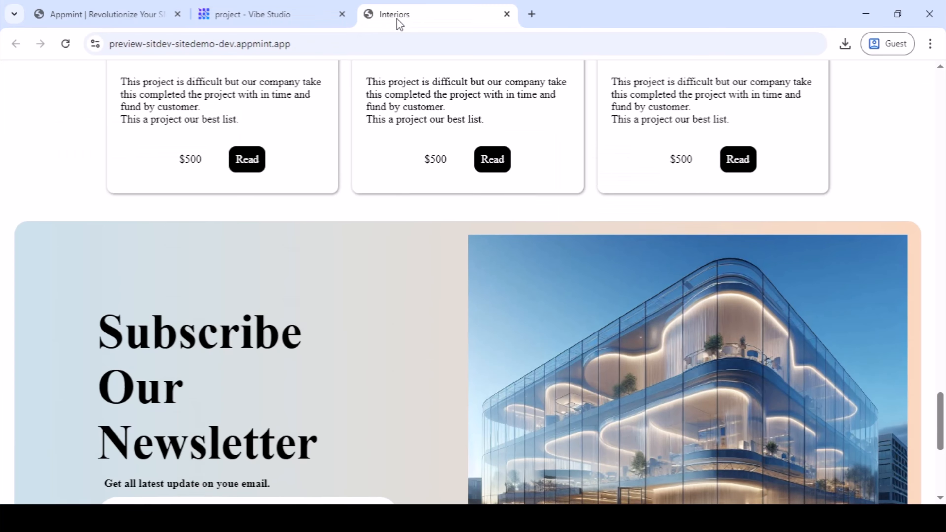
scroll(328, 272, "up", 20)
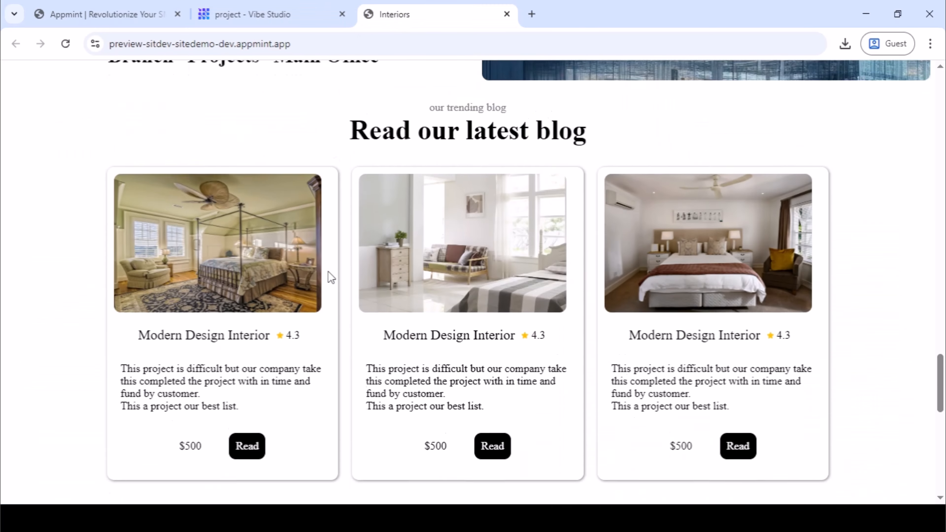
scroll(329, 271, "up", 4)
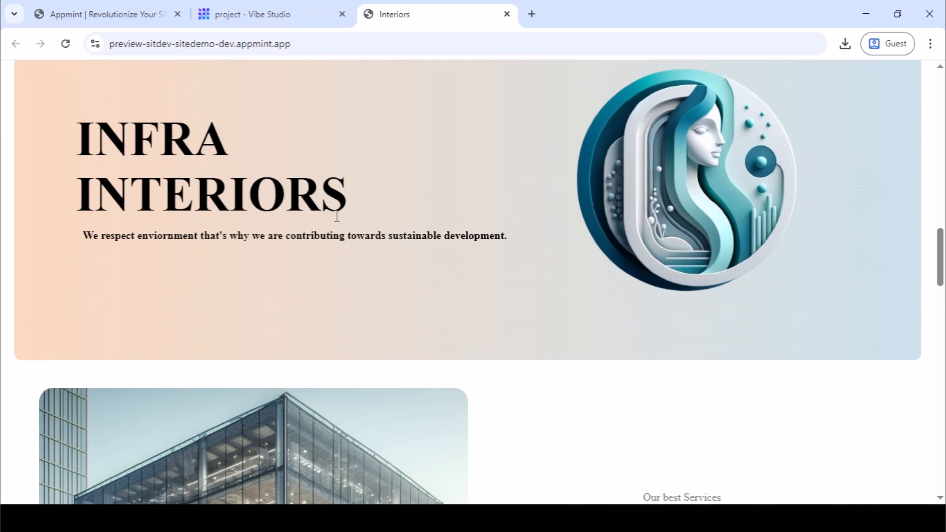
- Return to the Vibe Studio project and deploy the site to SpinForge from the production controls
left_click(279, 22)
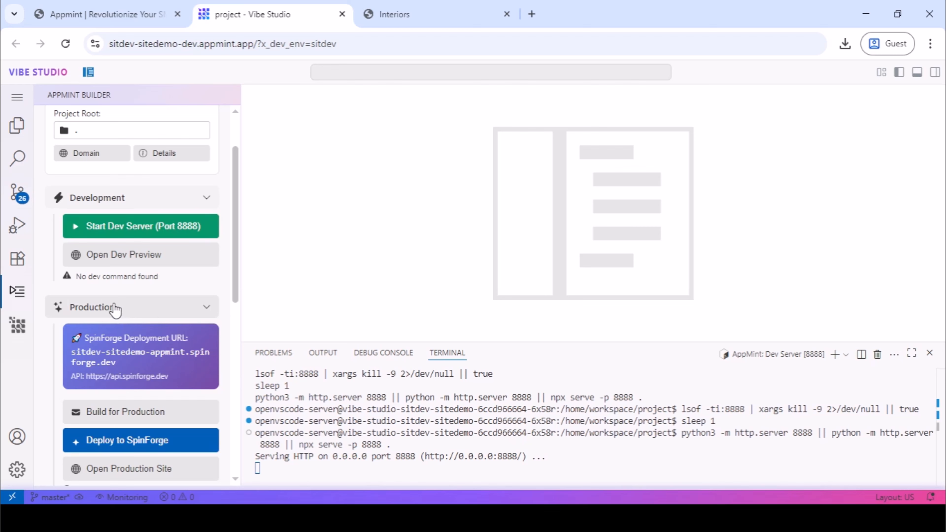
scroll(117, 312, "down", 1)
scroll(116, 312, "down", 2)
left_click(205, 239)
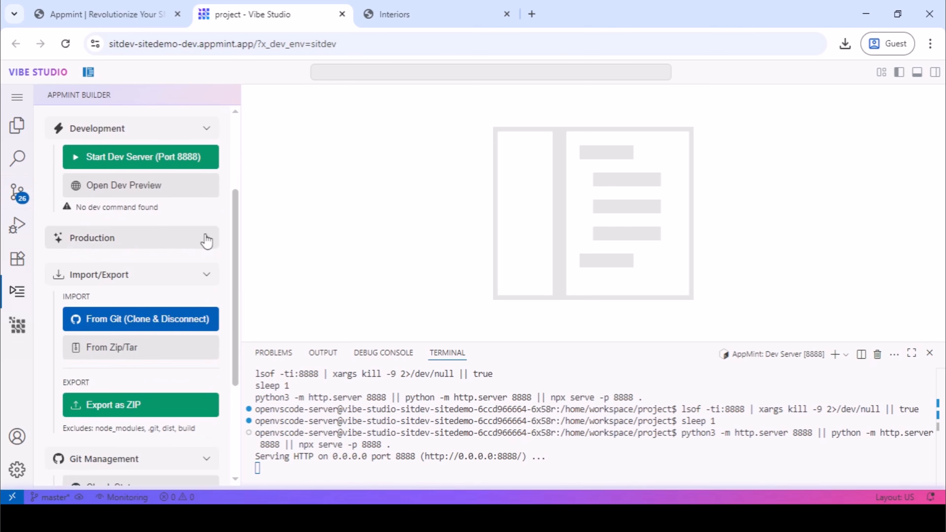
left_click(207, 242)
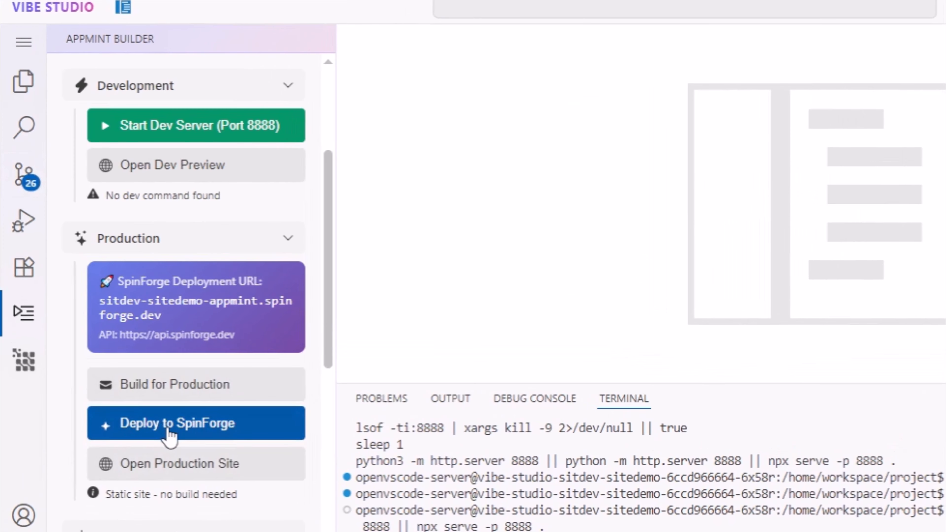
left_click(168, 429)
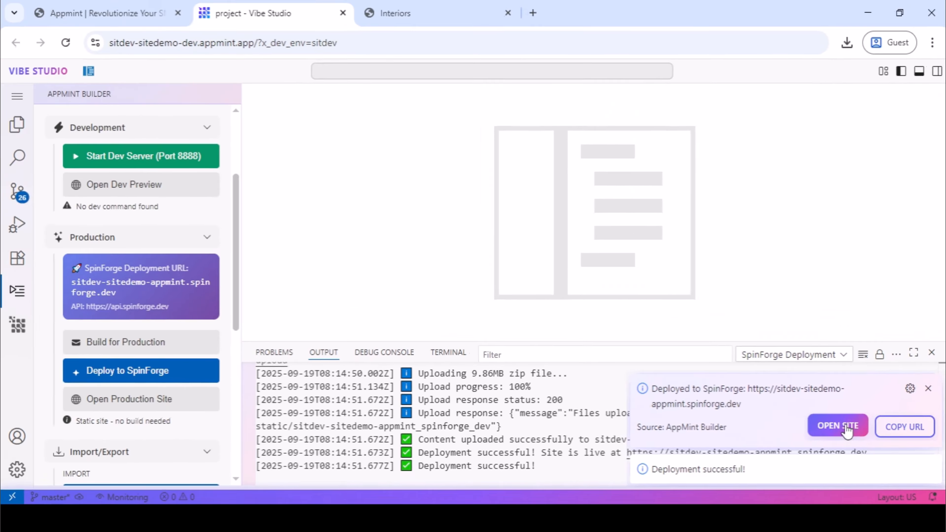
- Open the deployed website and examine its sitdev-sitedemo-appmint.spinforge.dev address, especially the spinforge.dev part
left_click(838, 426)
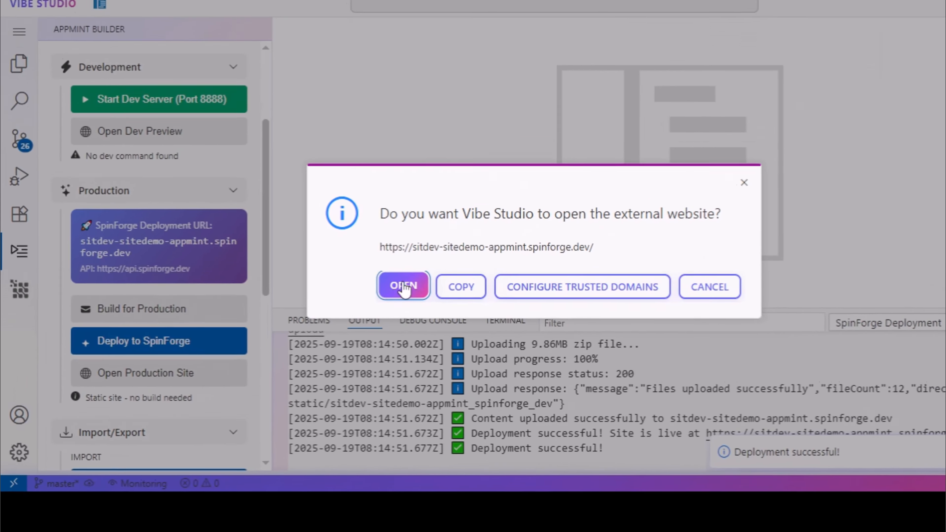
left_click(403, 291)
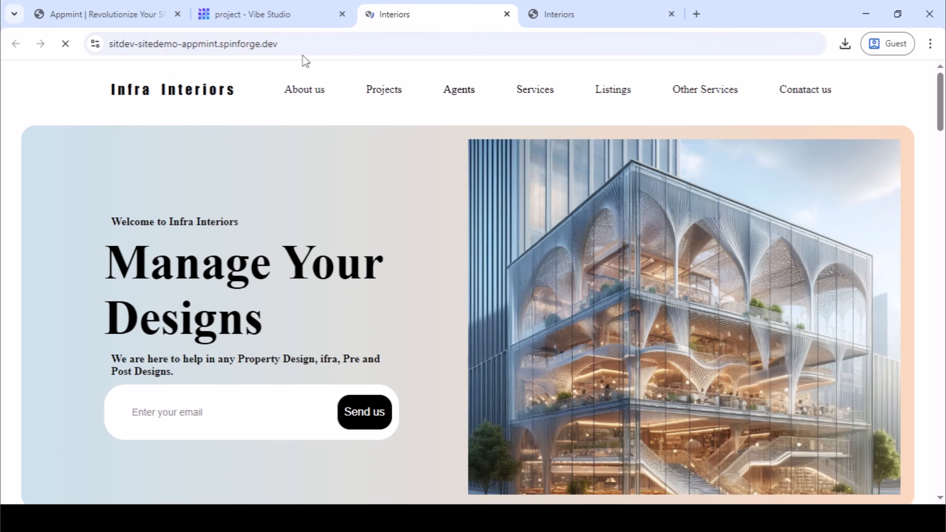
left_click(231, 43)
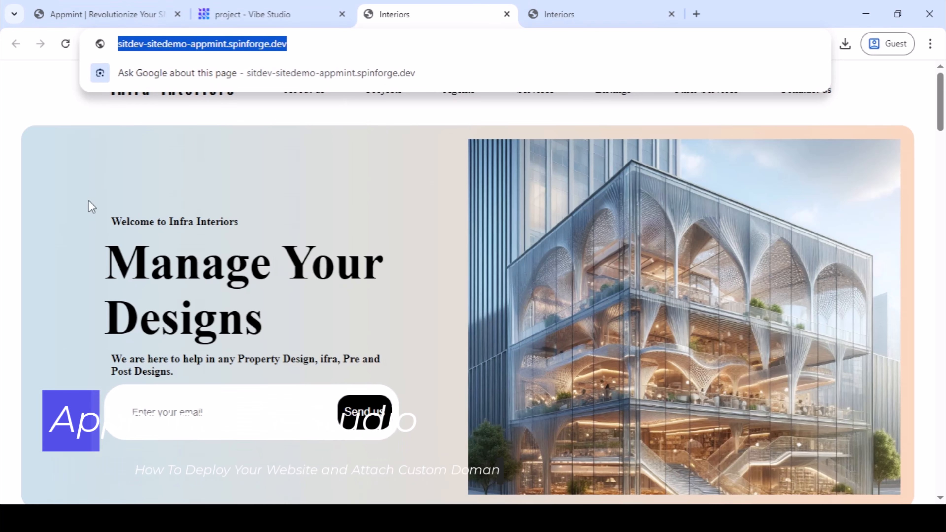
left_click(296, 43)
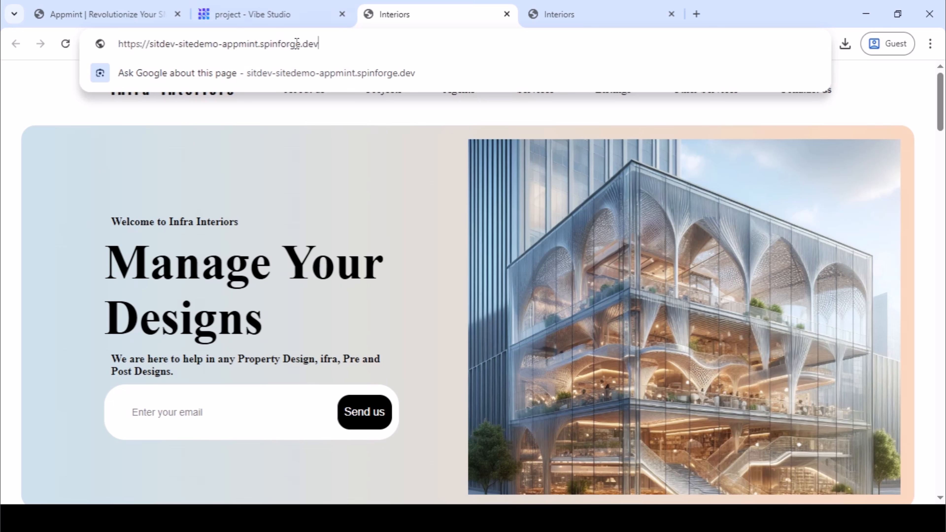
left_click_drag(265, 42, 344, 63)
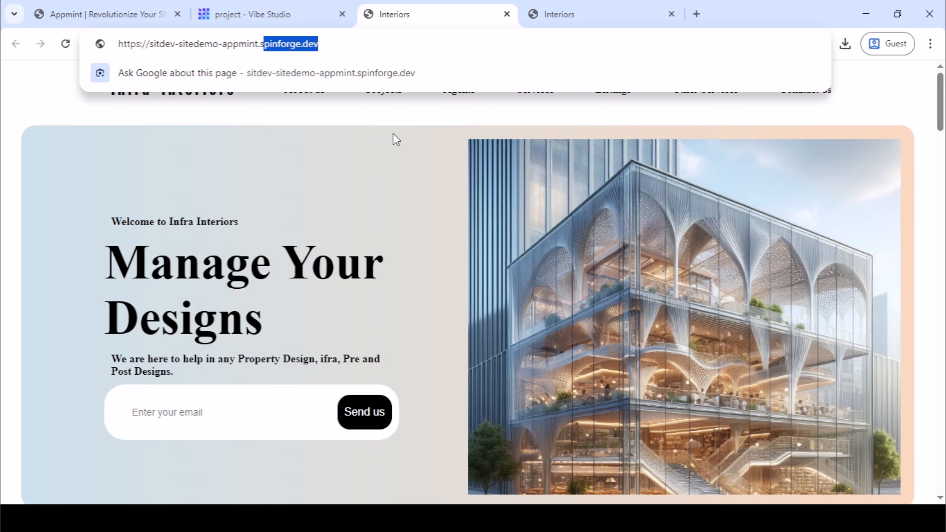
left_click(391, 127)
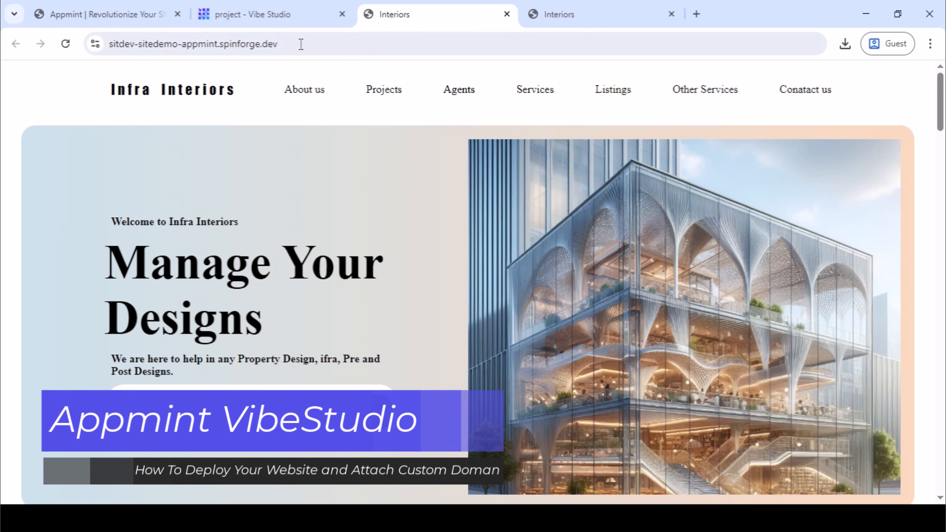
- Return to the Vibe Studio project and open the Attach Custom Domain form for sitdev
left_click(287, 15)
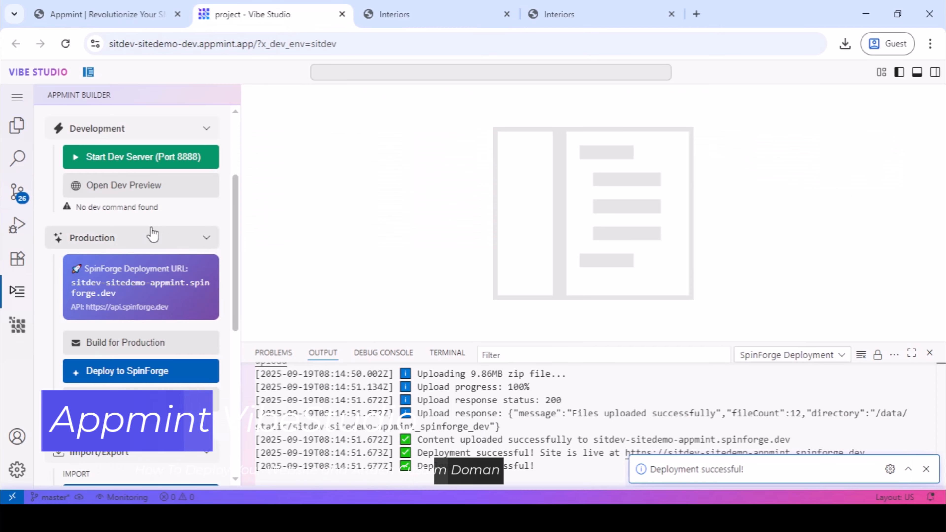
scroll(152, 234, "down", 7)
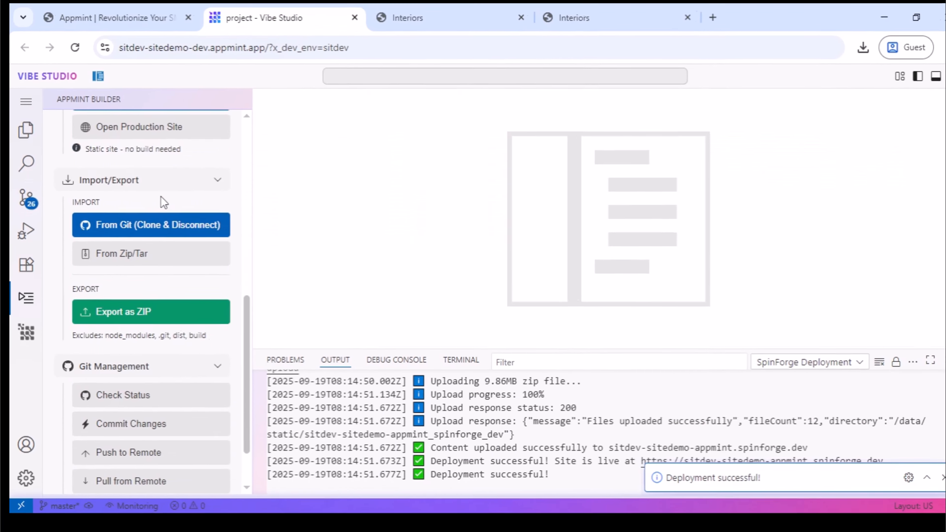
scroll(160, 197, "up", 6)
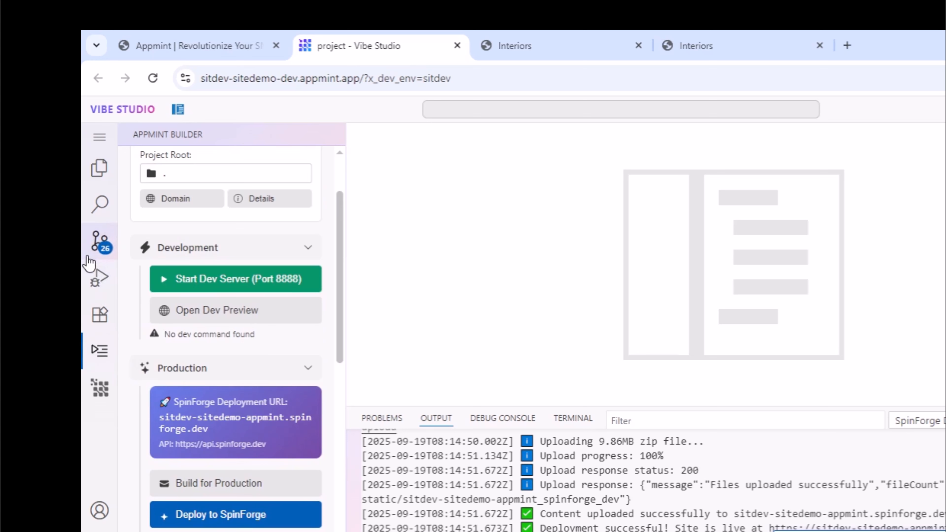
scroll(188, 284, "up", 2)
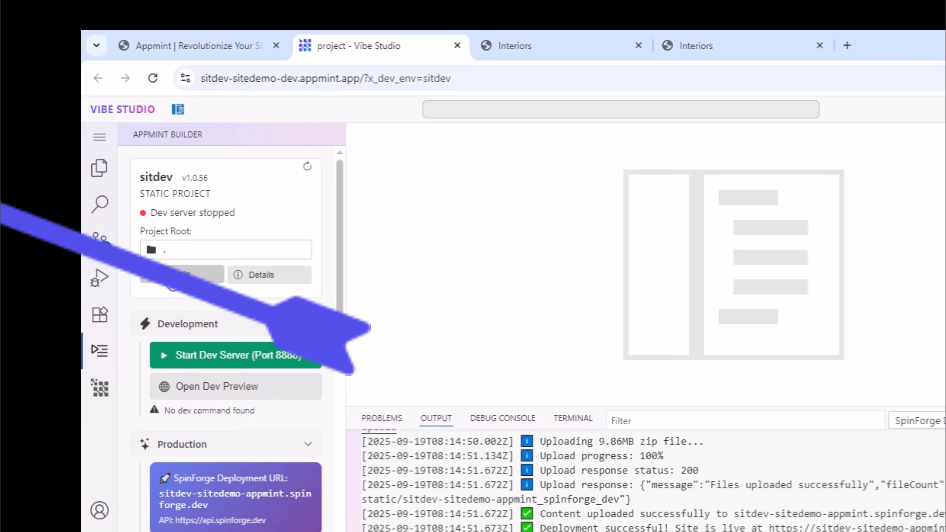
left_click(171, 278)
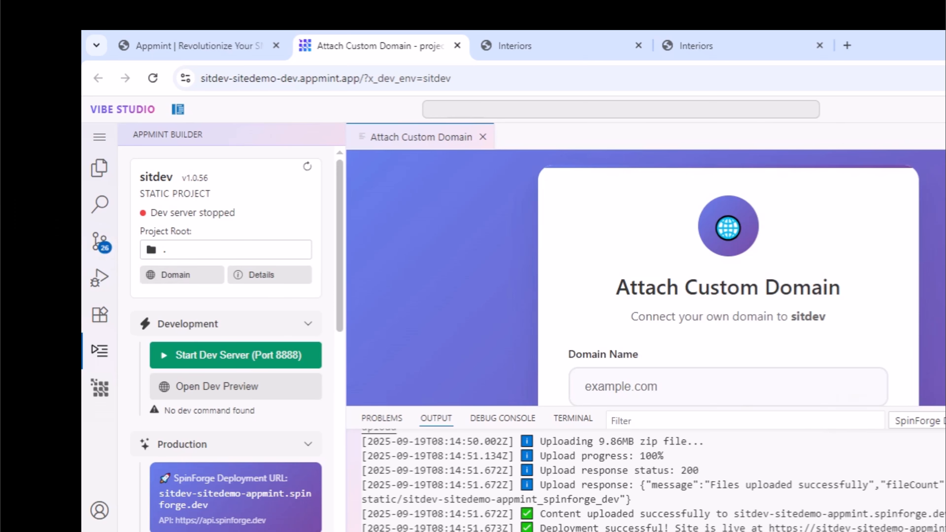
- Hide the output panel and try to attach the custom domain infrainteriors.com to sitdev
key("ctrl+j")
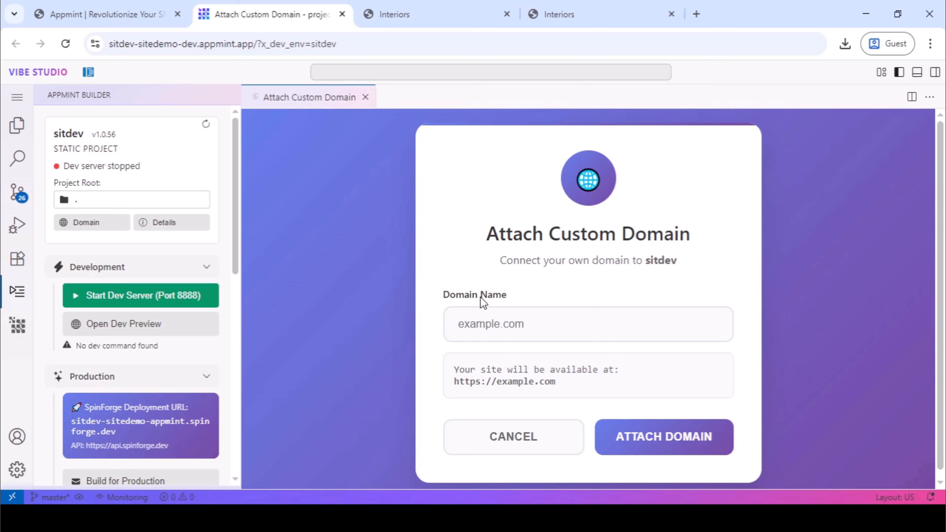
left_click(488, 321)
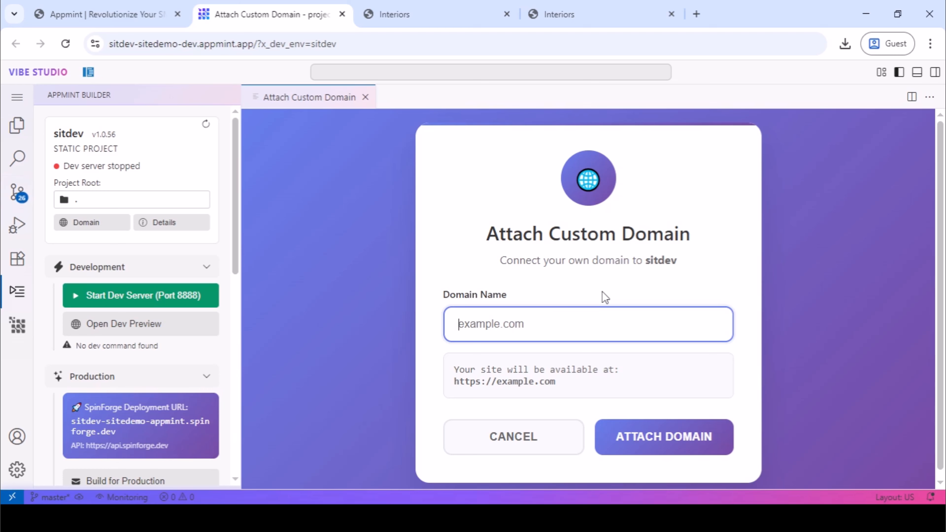
type("infr")
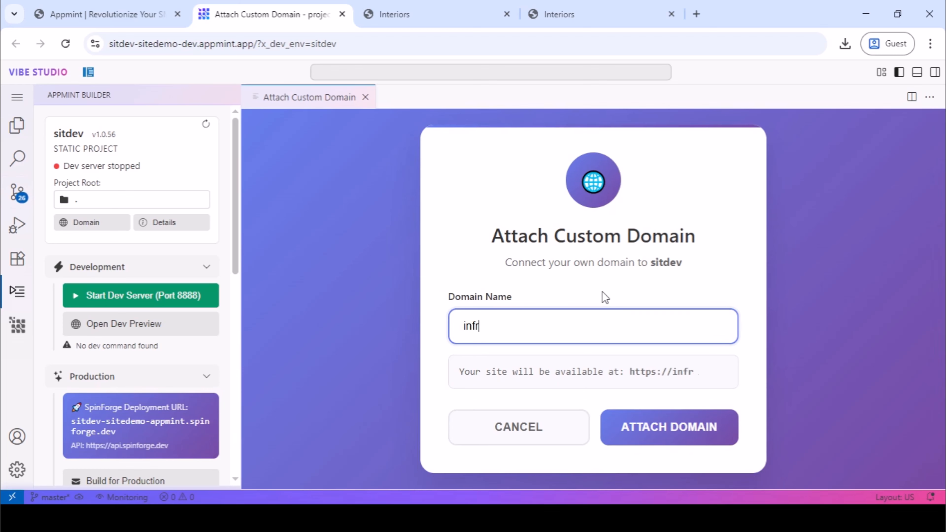
type("ainteri")
type("ors.")
key("BackSpace")
key("BackSpace")
key("BackSpace")
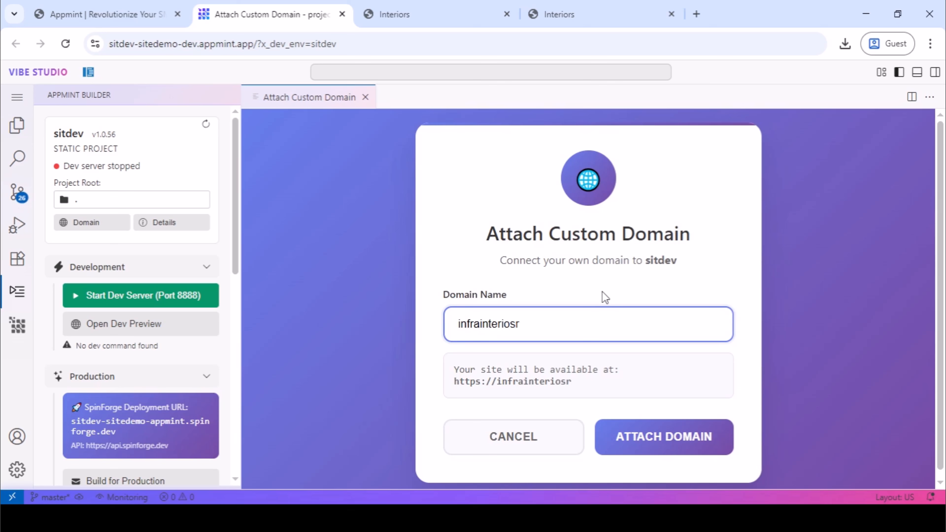
type("s")
key("BackSpace")
type("rs.com")
left_click(642, 437)
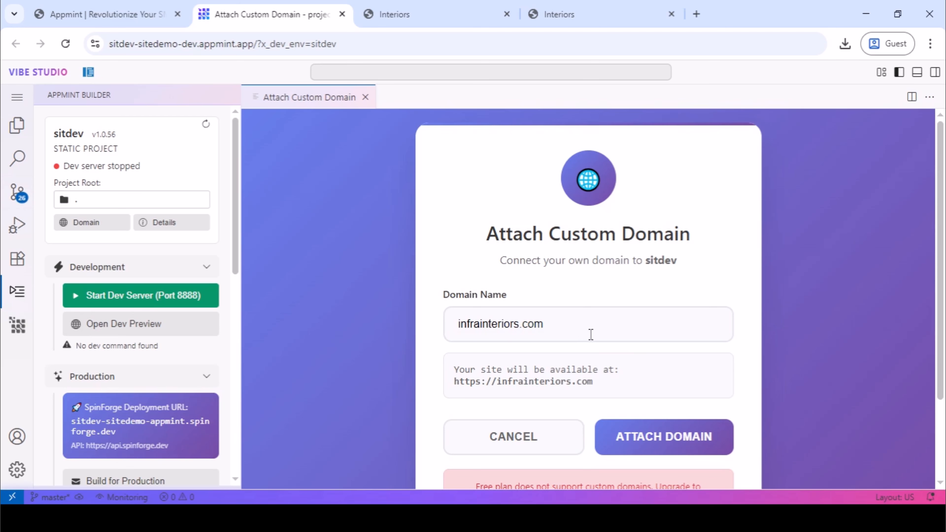
- Open the external plan upgrade page, compare the Studio Manager plans for custom domain support, and return to the Vibe Studio project
scroll(591, 334, "down", 2)
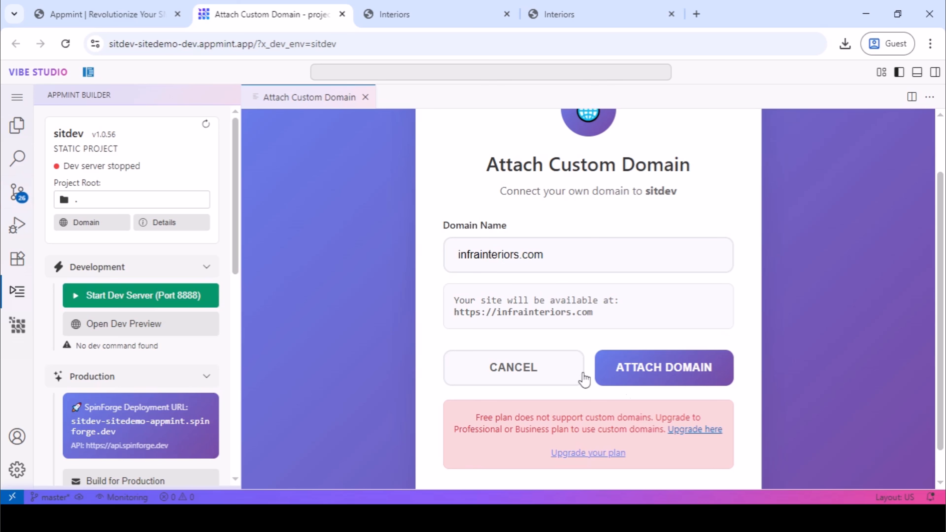
left_click(678, 432)
left_click(603, 458)
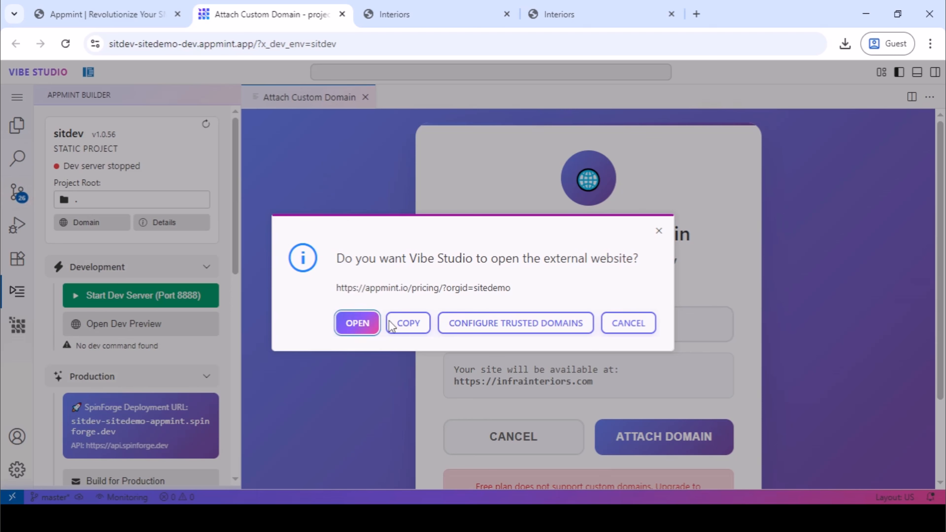
left_click(357, 323)
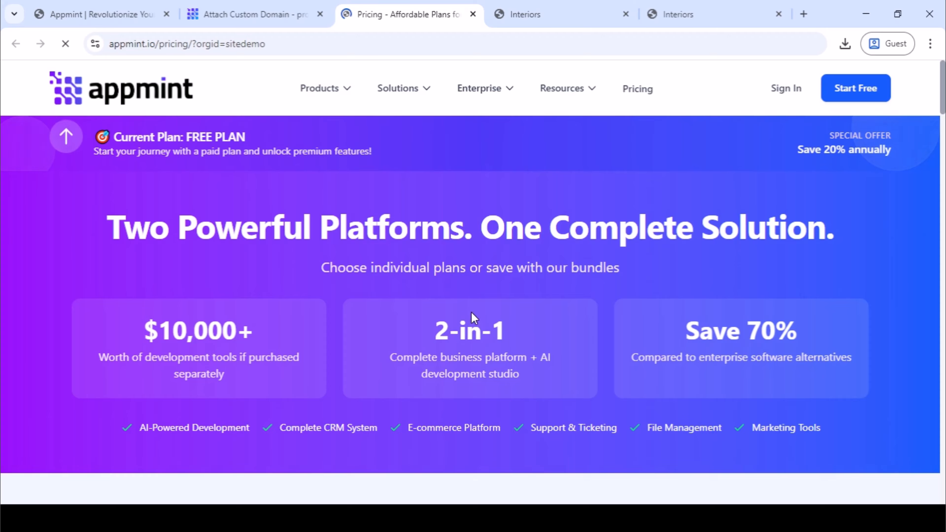
scroll(471, 320, "down", 8)
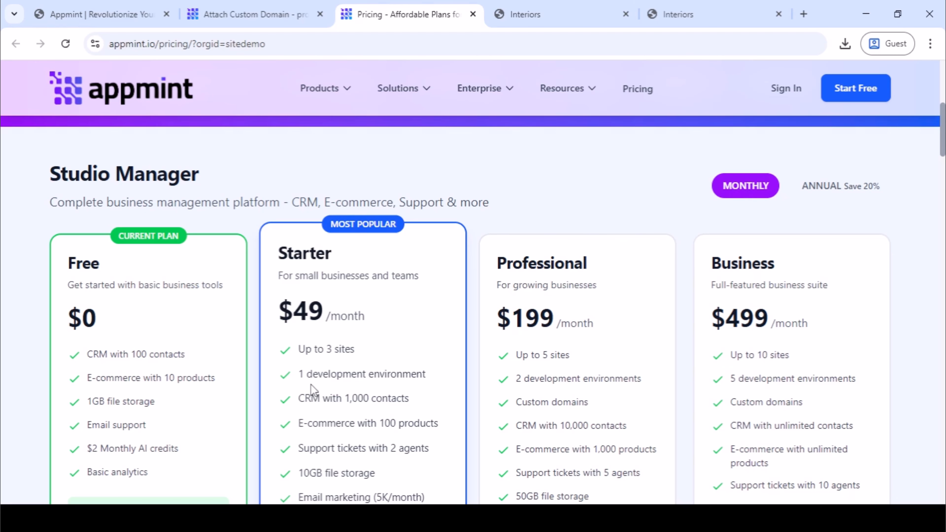
scroll(348, 378, "down", 2)
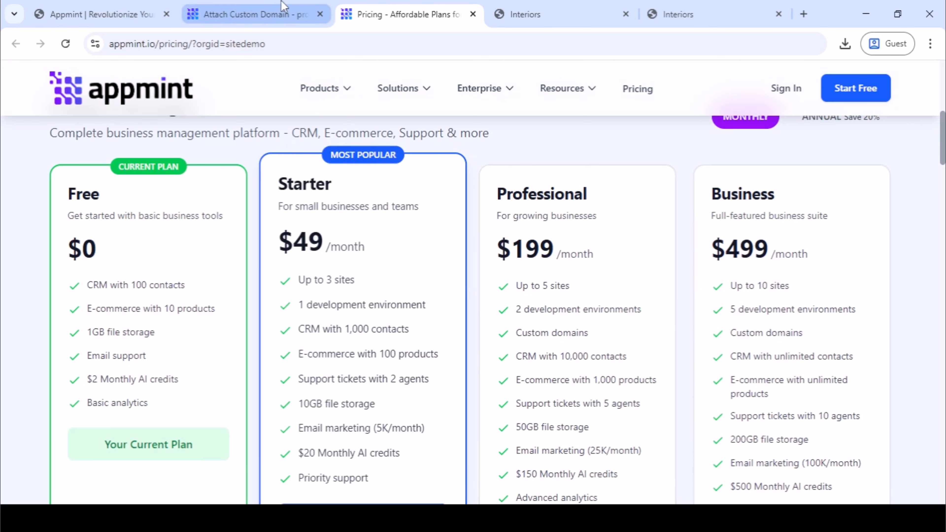
left_click(280, 8)
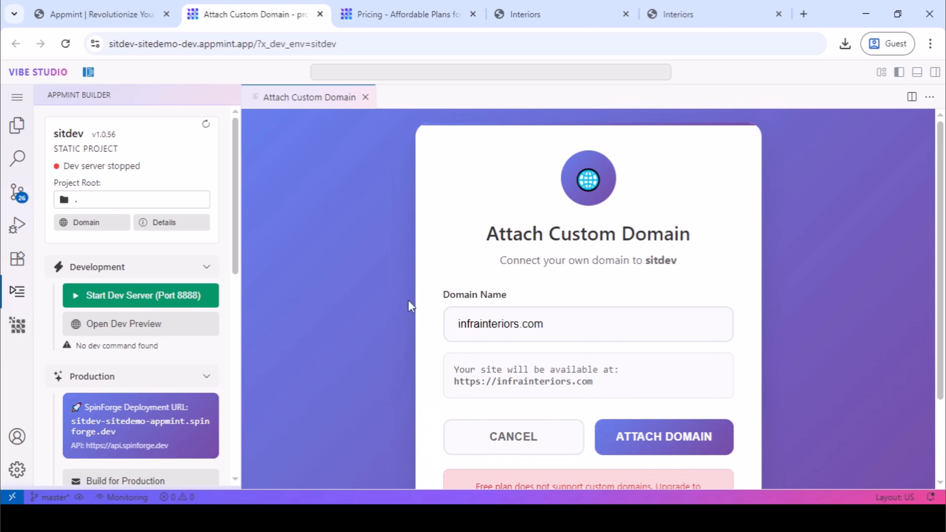
- Examine the spinforge.dev address of the deployed Infra Interiors website again and return to the Attach Custom Domain form
left_click(554, 13)
left_click(210, 41)
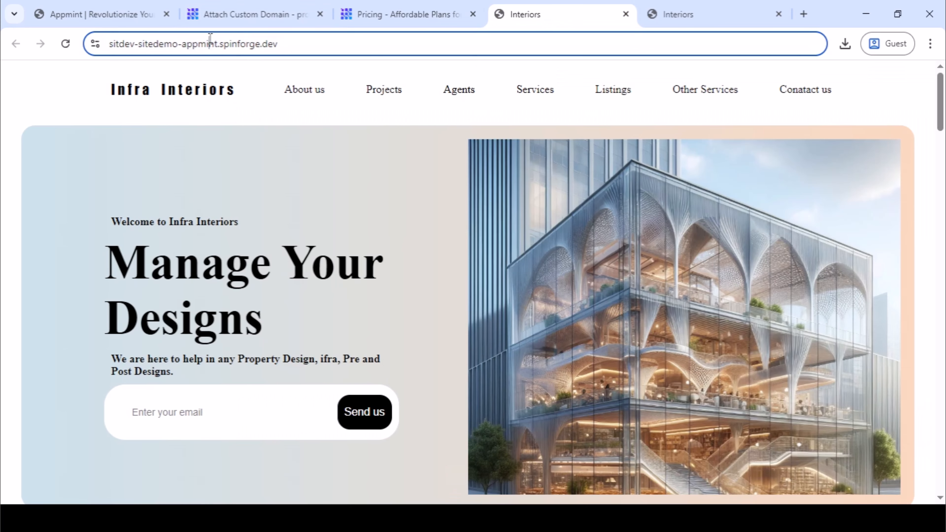
left_click_drag(211, 41, 303, 50)
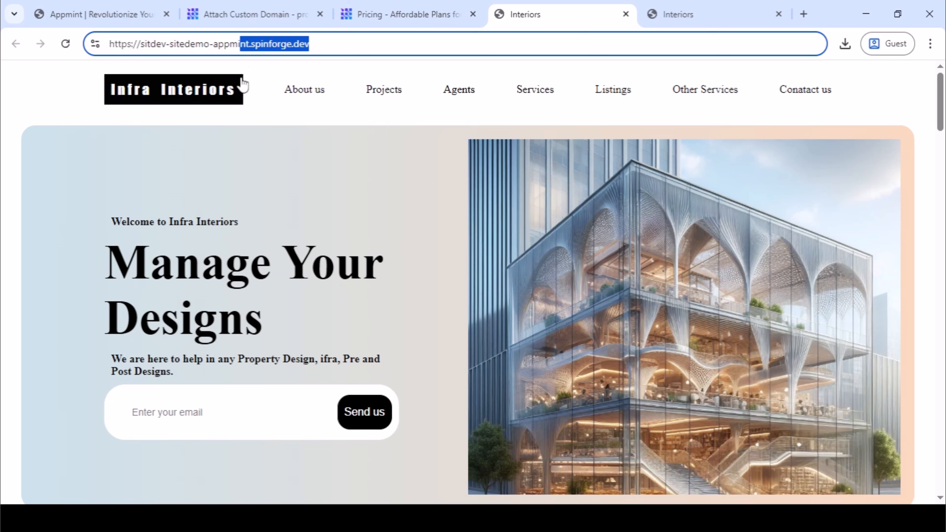
left_click(265, 15)
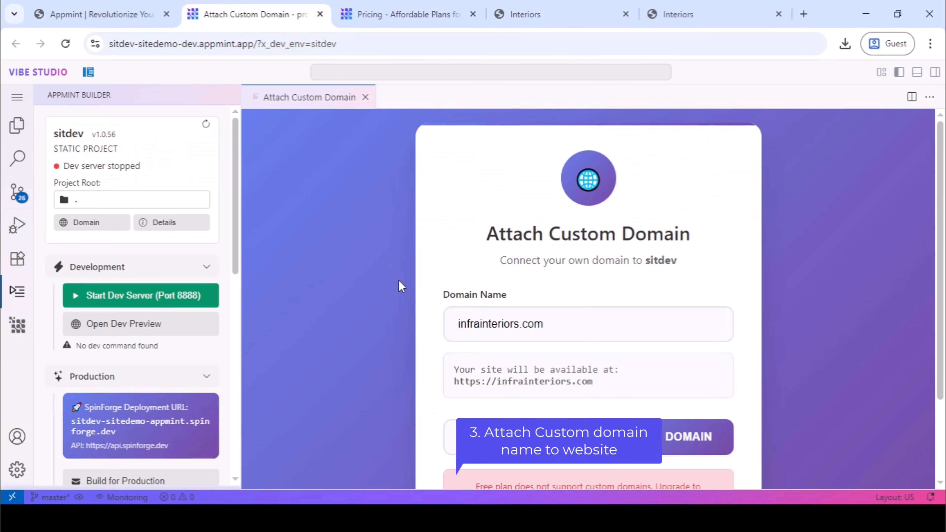